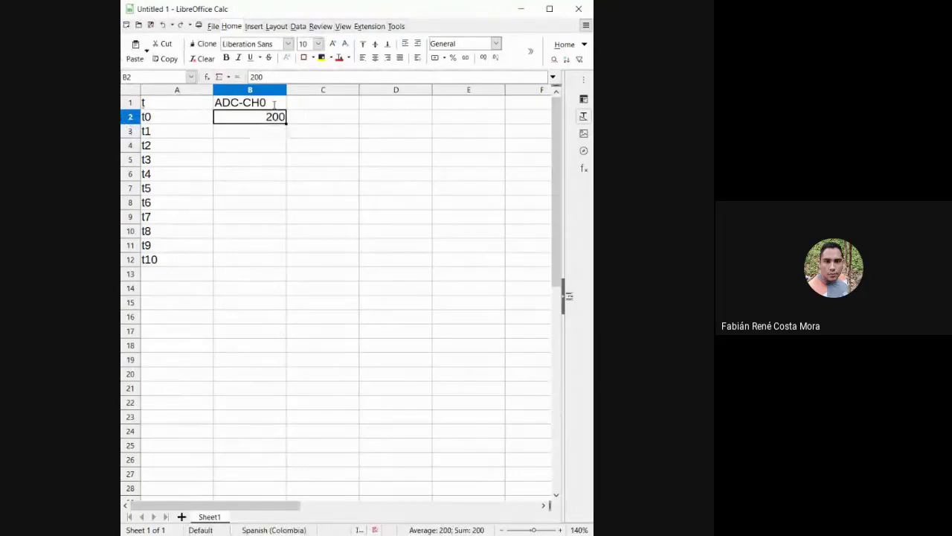
pyautogui.press('Down')
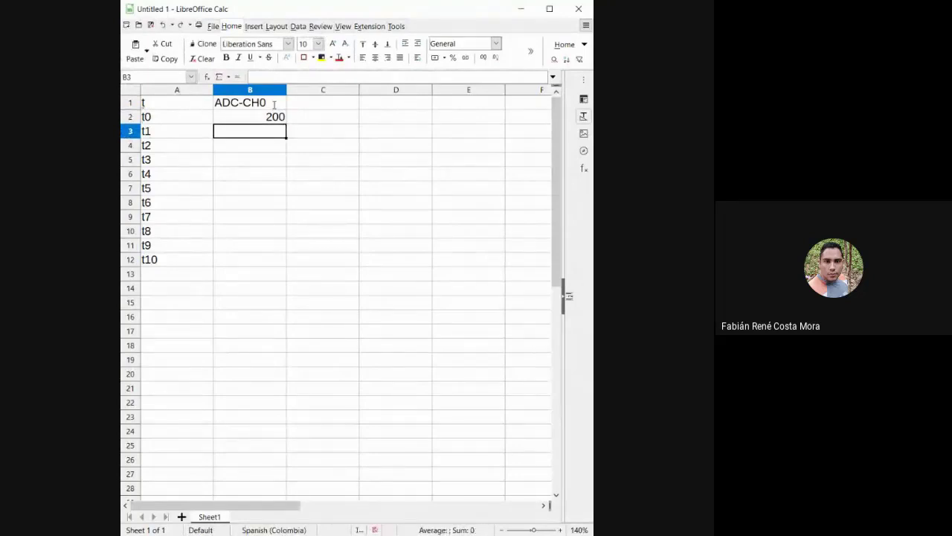
pyautogui.press('Up')
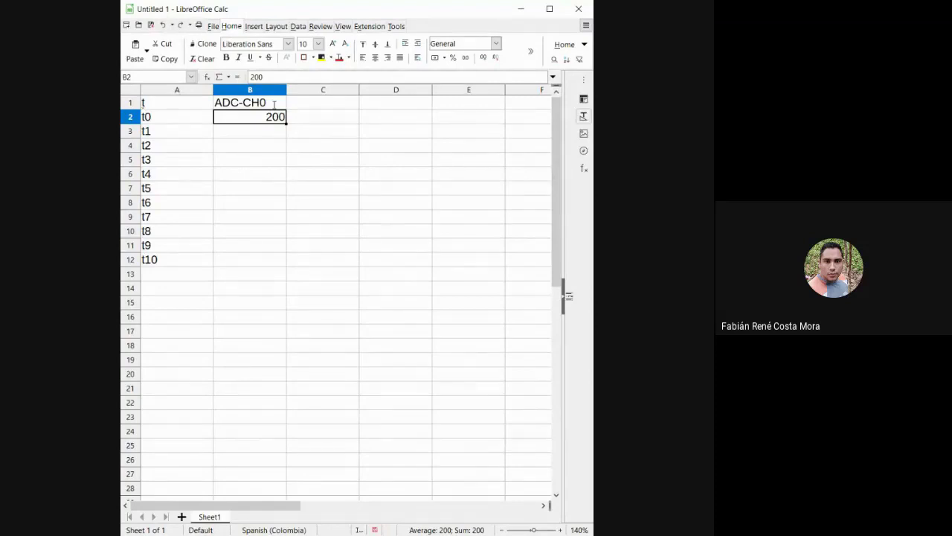
pyautogui.press('Down')
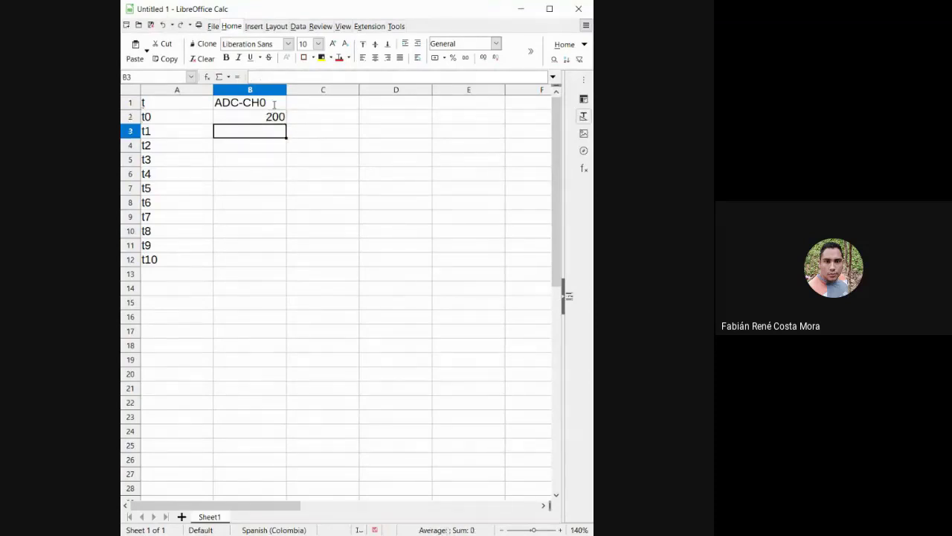
pyautogui.press('Up')
pyautogui.press('Left')
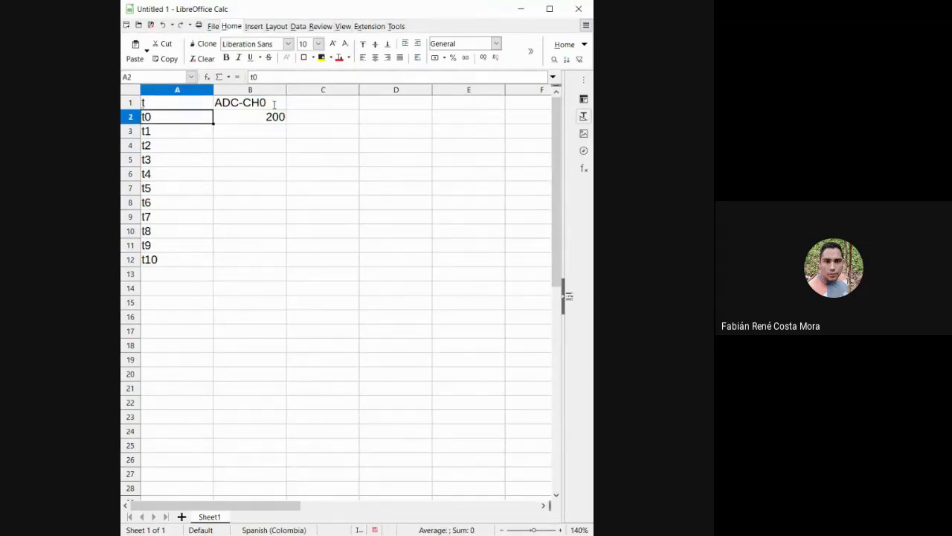
# Enter 220 as the t1 sample in cell B3.
pyautogui.press('Right')
pyautogui.press('Down')
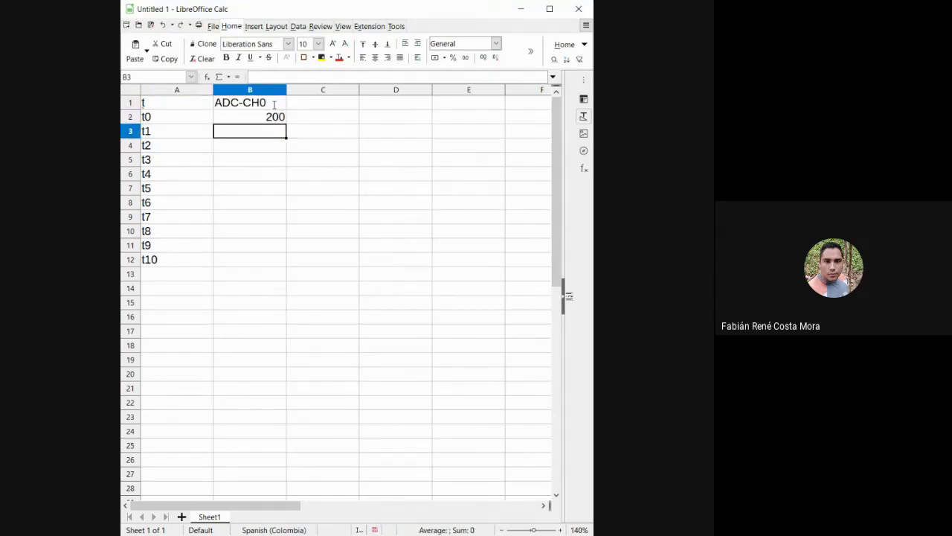
pyautogui.write('120')
pyautogui.press('BackSpace')
pyautogui.press('BackSpace')
pyautogui.press('BackSpace')
pyautogui.write('220')
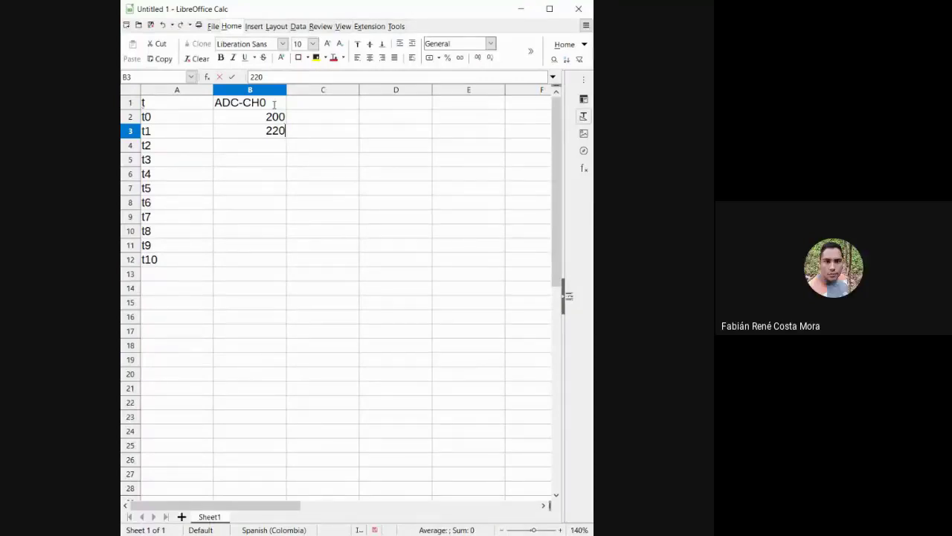
pyautogui.press('Return')
# Enter 200 in cell C3, beside the t1 sample, as its previous sample.
pyautogui.press('Up')
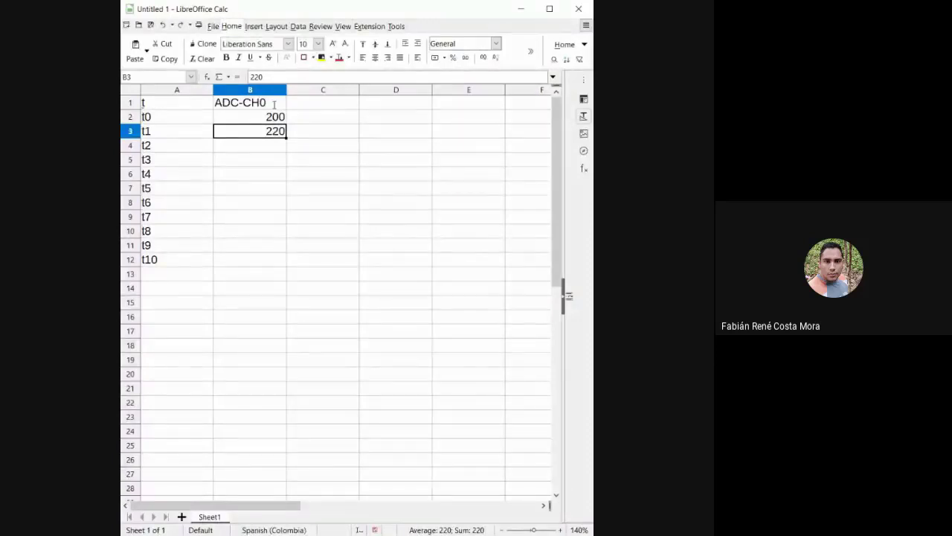
pyautogui.press('Right')
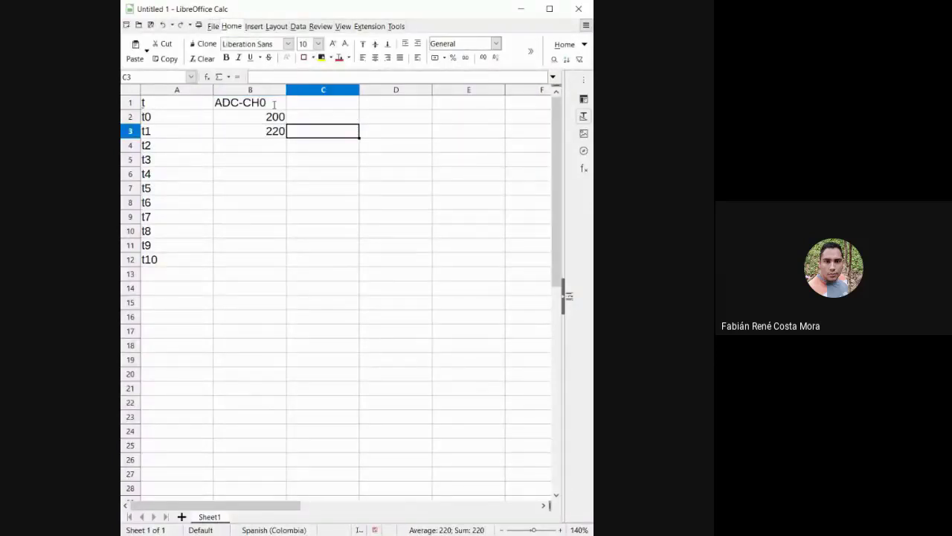
pyautogui.write('200')
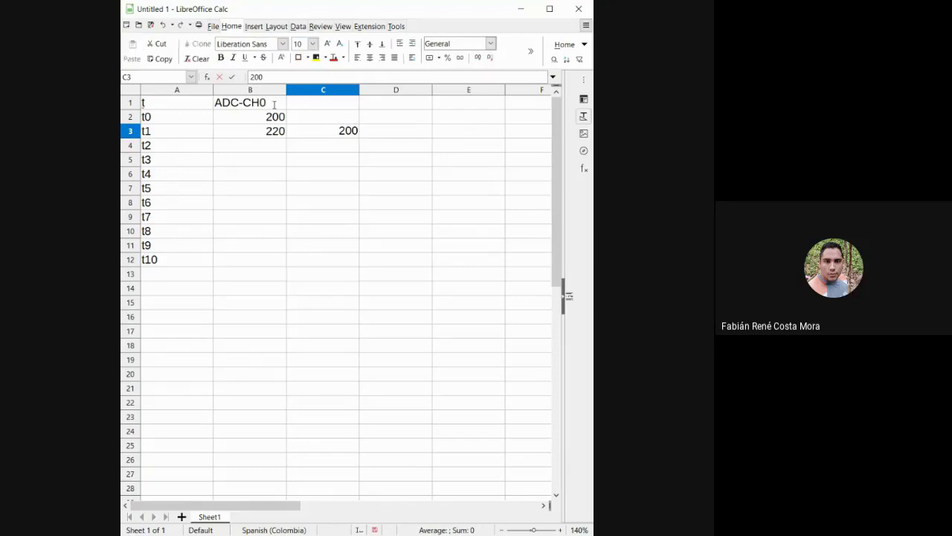
pyautogui.press('Up')
# Fill the t2 row with 230 in B4, 220 in C4 and 200 in D4.
pyautogui.click(274, 104)
pyautogui.press('Down')
pyautogui.press('Down')
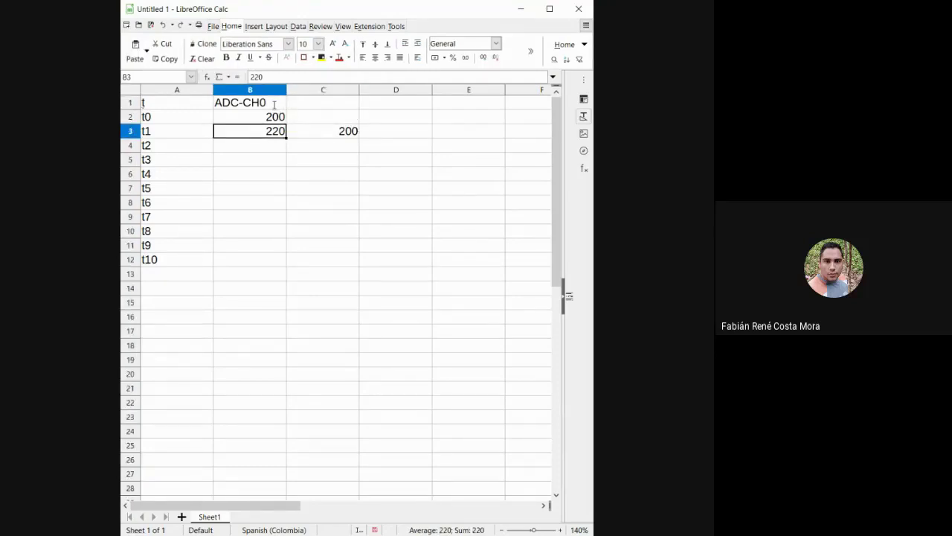
pyautogui.press('Down')
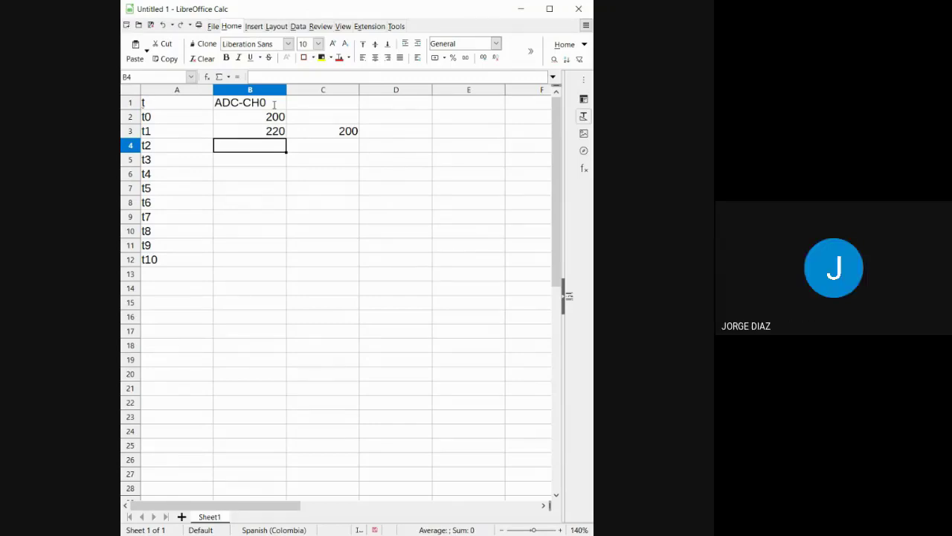
pyautogui.write('23')
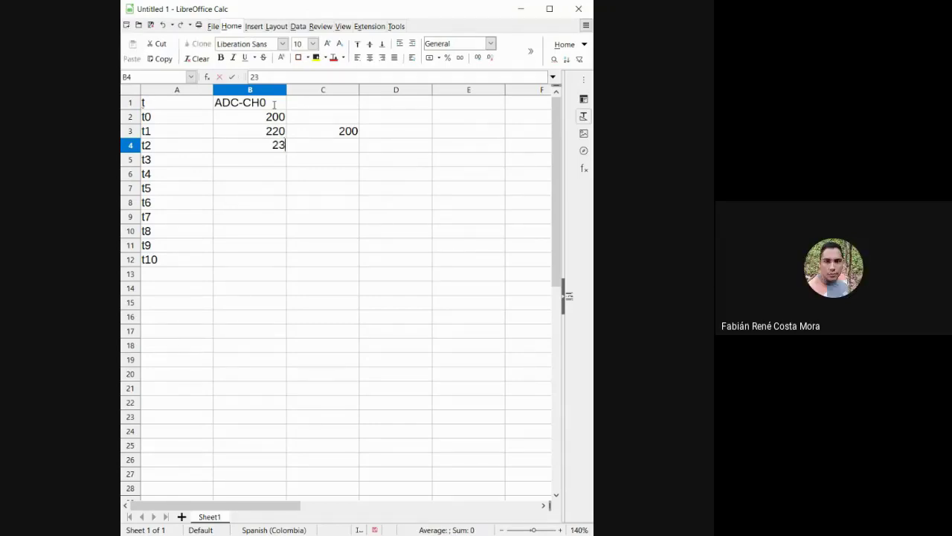
pyautogui.write('0')
pyautogui.press('Tab')
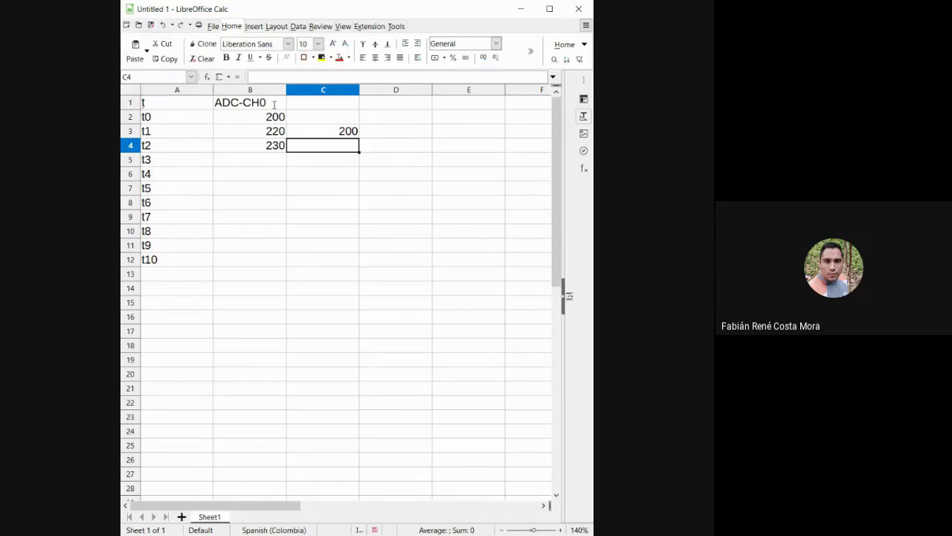
pyautogui.write('220')
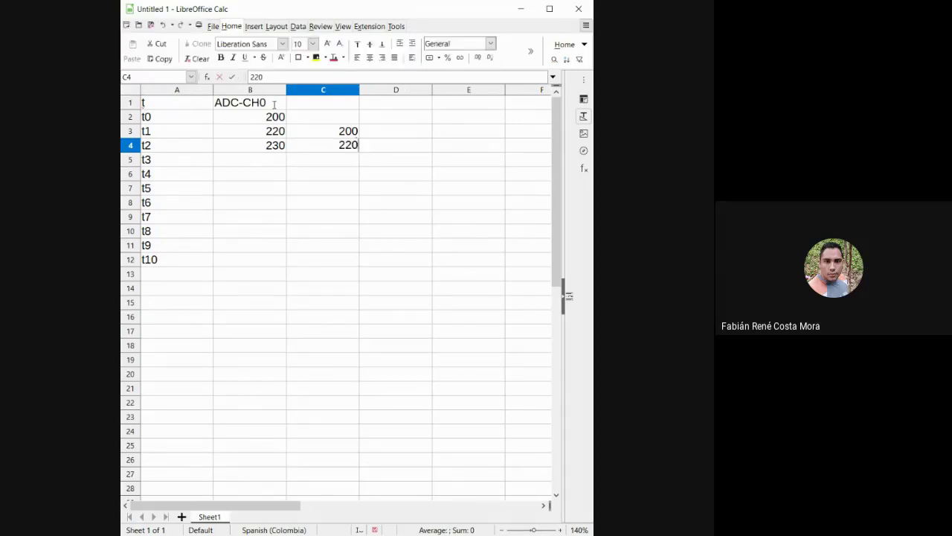
pyautogui.press('Tab')
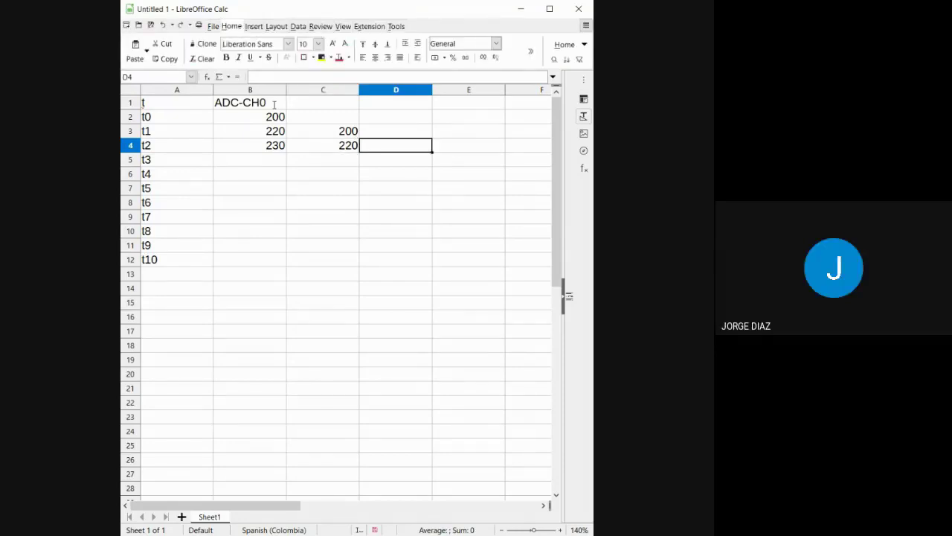
pyautogui.write('2')
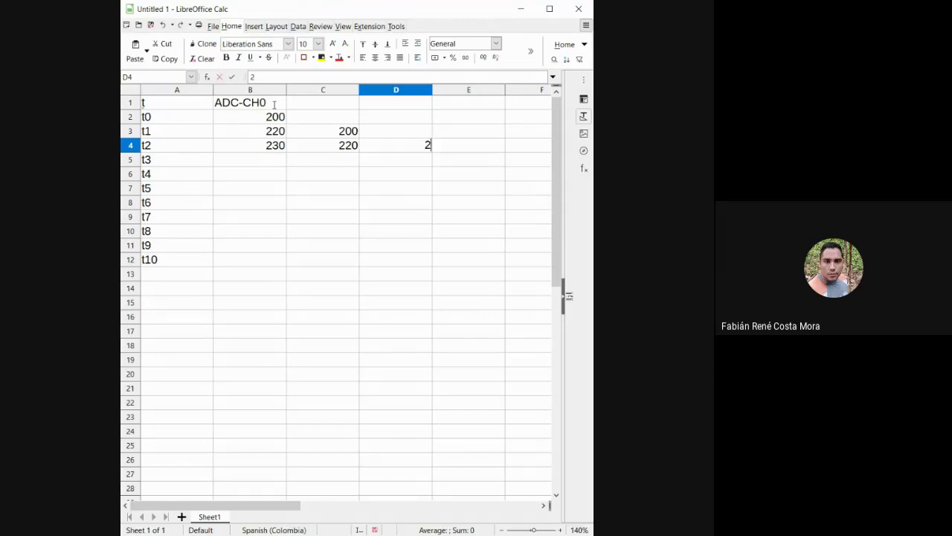
pyautogui.write('00')
pyautogui.press('Return')
# Replace the column B header in cell B1 with X[n].
pyautogui.press('Up')
pyautogui.press('Up')
pyautogui.press('Up')
pyautogui.press('Up')
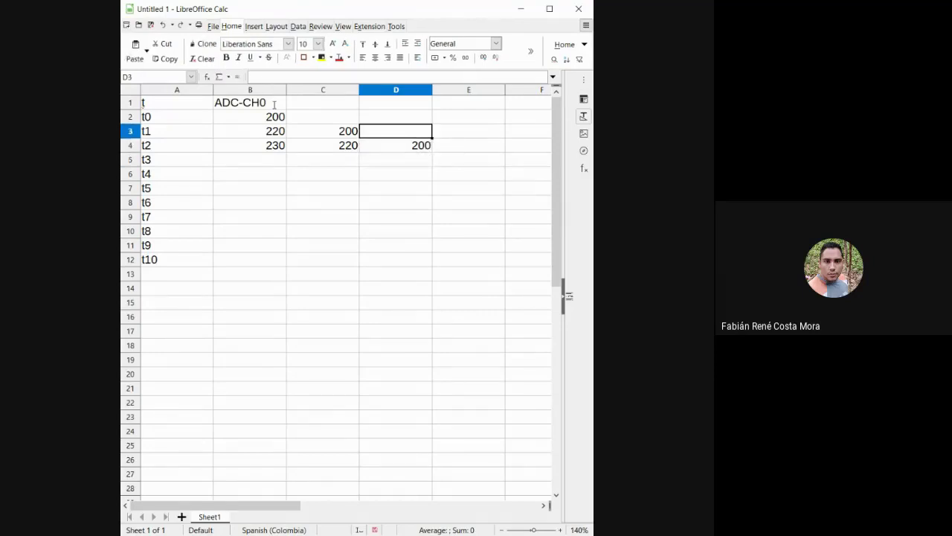
pyautogui.press('Left')
pyautogui.press('Left')
pyautogui.press('Left')
pyautogui.press('Right')
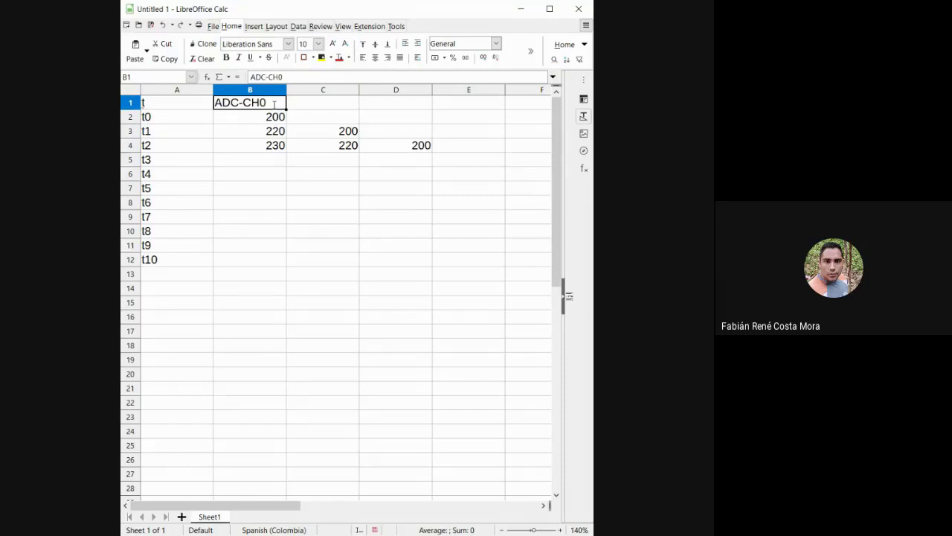
pyautogui.write('X')
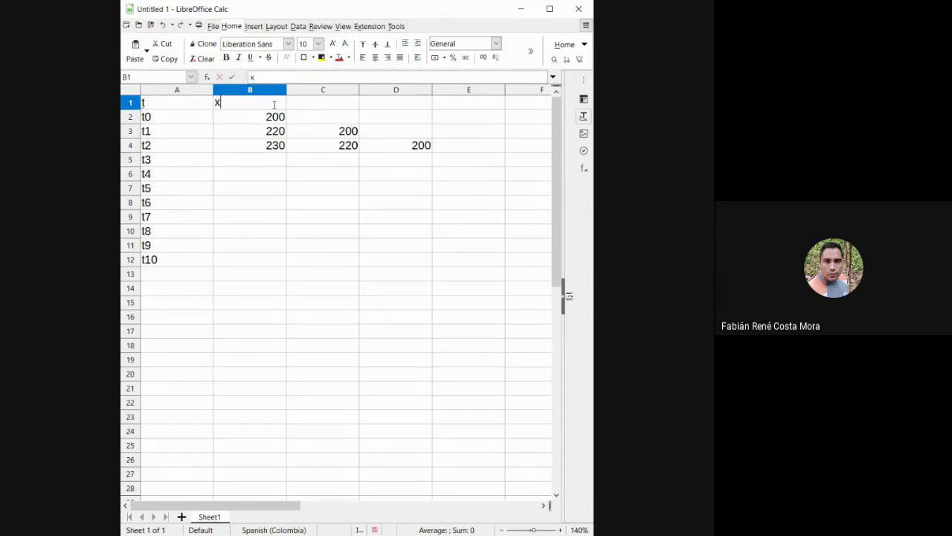
pyautogui.write('[n]')
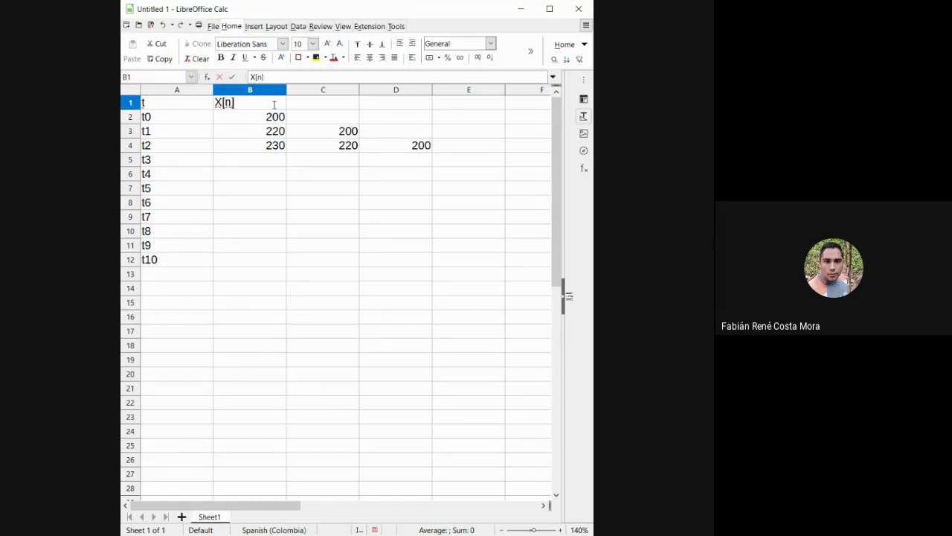
pyautogui.press('Tab')
# Examine the samples listed under the X[n] header in column B.
pyautogui.click(274, 105)
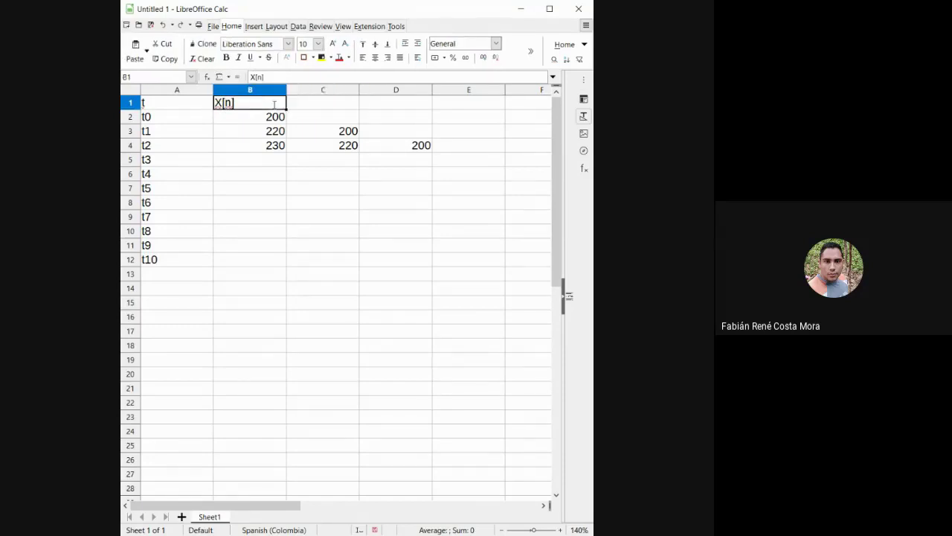
pyautogui.press('Down')
pyautogui.press('Down')
pyautogui.press('Up')
pyautogui.press('Up')
pyautogui.press('Down')
pyautogui.press('Down')
pyautogui.press('Down')
pyautogui.press('Up')
pyautogui.press('Up')
pyautogui.press('Up')
# Add the header x[n-1] to column C in cell C1.
pyautogui.press('Right')
pyautogui.write('x[n-1')
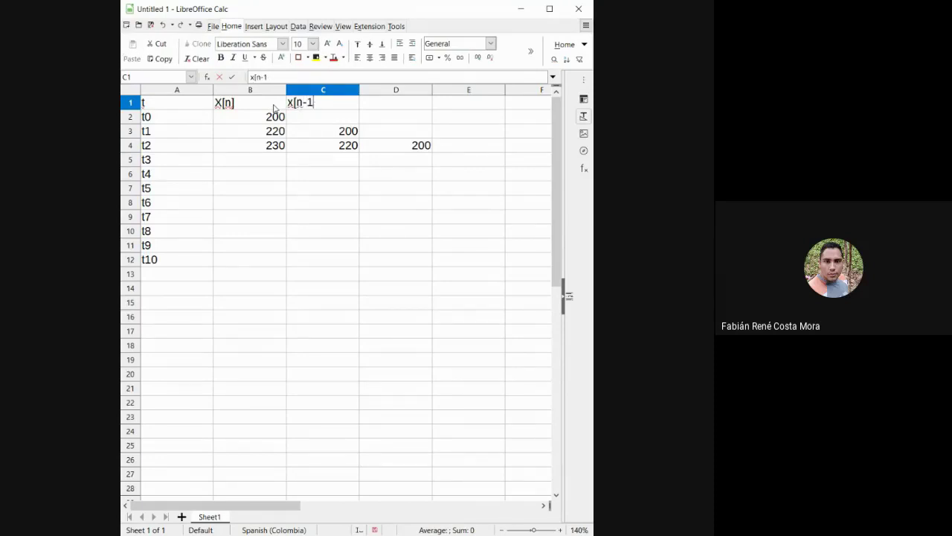
pyautogui.write(']')
pyautogui.press('Tab')
pyautogui.press('Left')
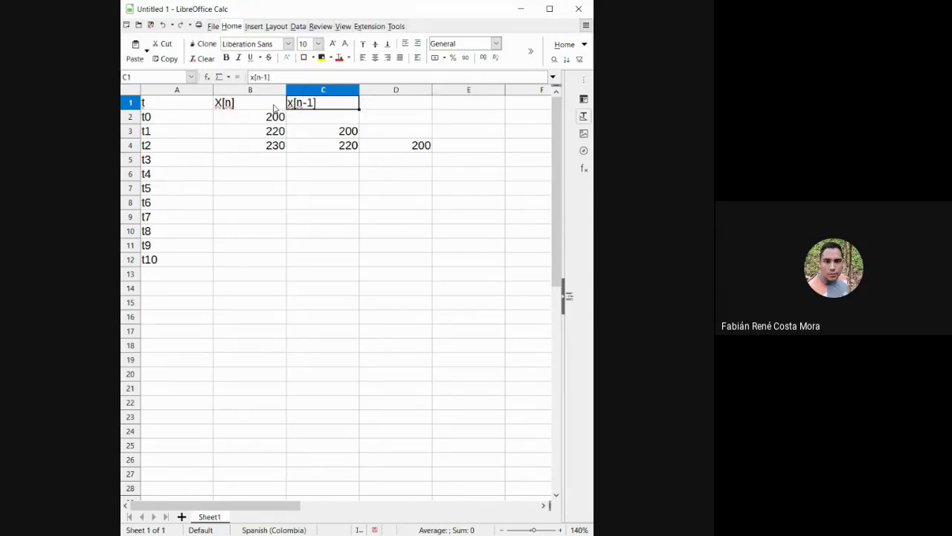
# Copy the x[n-1] header into cell D1 and change it to x[n-2].
pyautogui.press('Right')
pyautogui.write('x[n-1]')
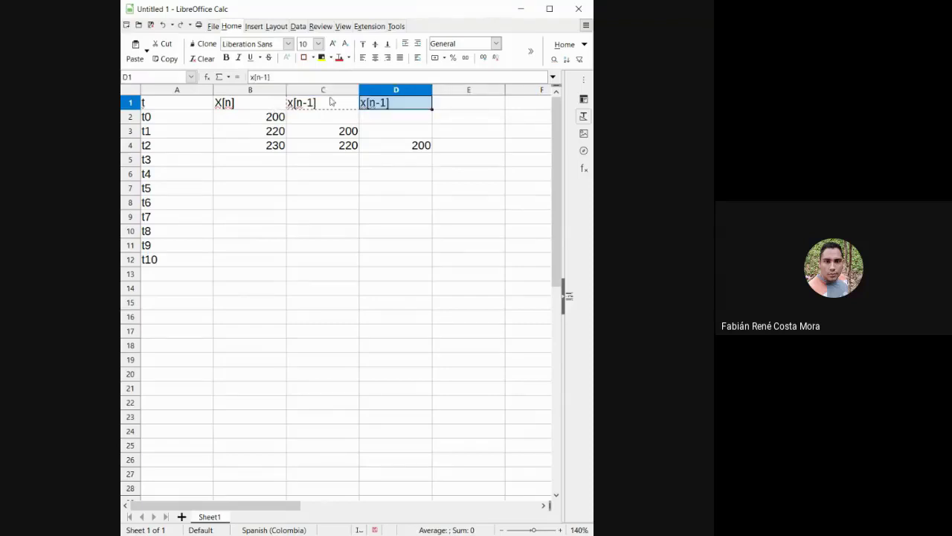
pyautogui.doubleClick(391, 110)
pyautogui.press('BackSpace')
pyautogui.press('BackSpace')
pyautogui.write('2]')
pyautogui.press('Return')
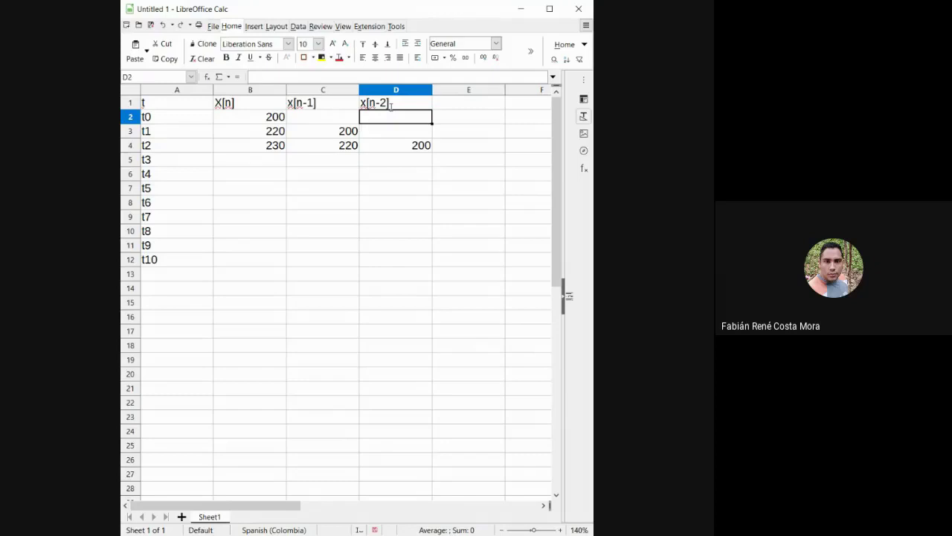
# Enter 250, 230 and 220 in cells B5, C5 and D5 of the t3 row.
pyautogui.press('Down')
pyautogui.press('Down')
pyautogui.press('Down')
pyautogui.press('Left')
pyautogui.press('Left')
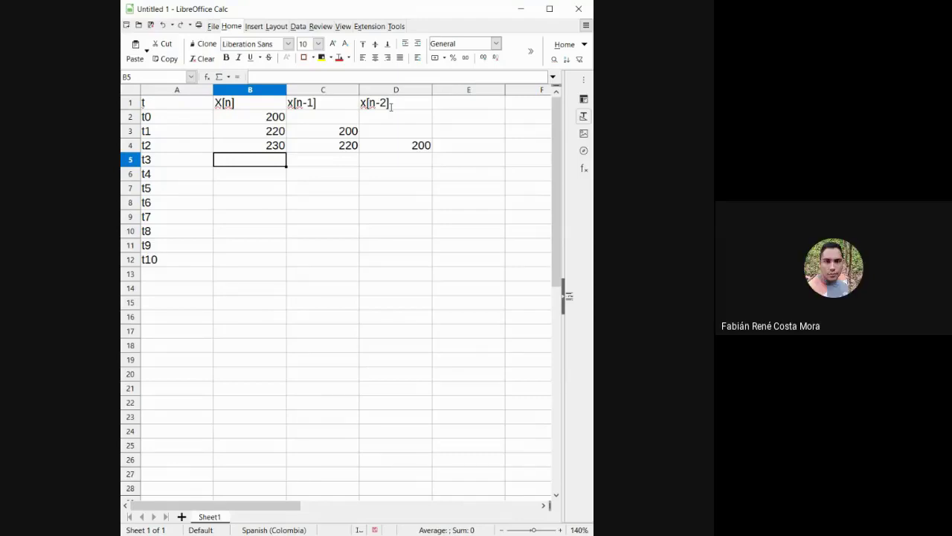
pyautogui.write('250')
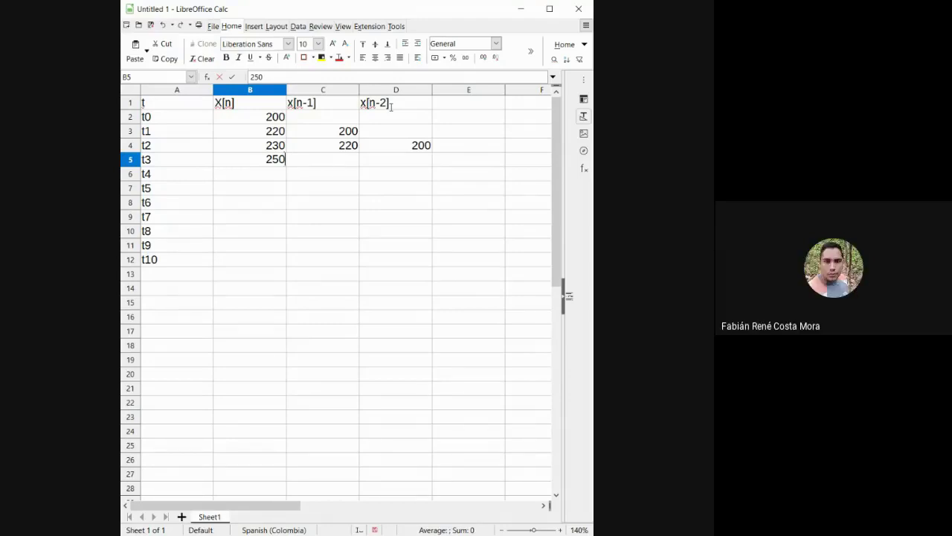
pyautogui.press('Tab')
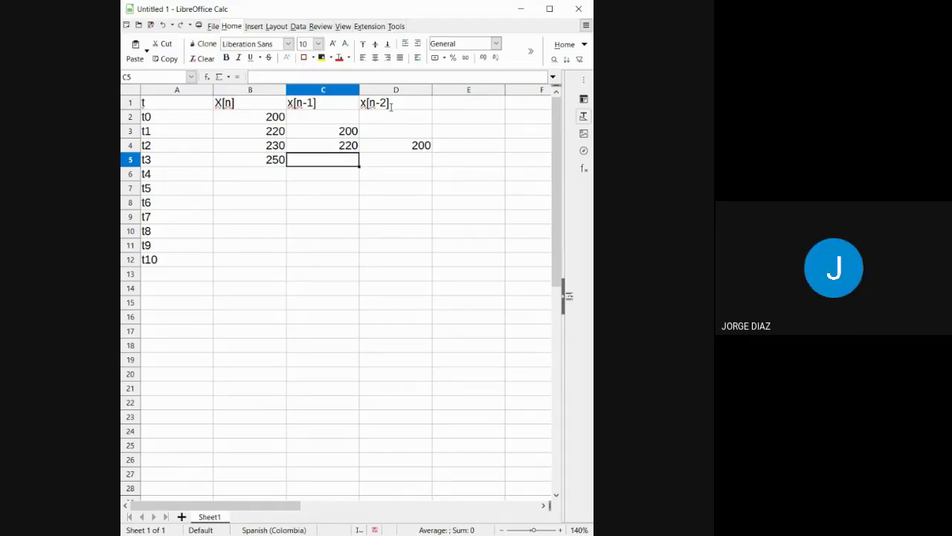
pyautogui.write('230')
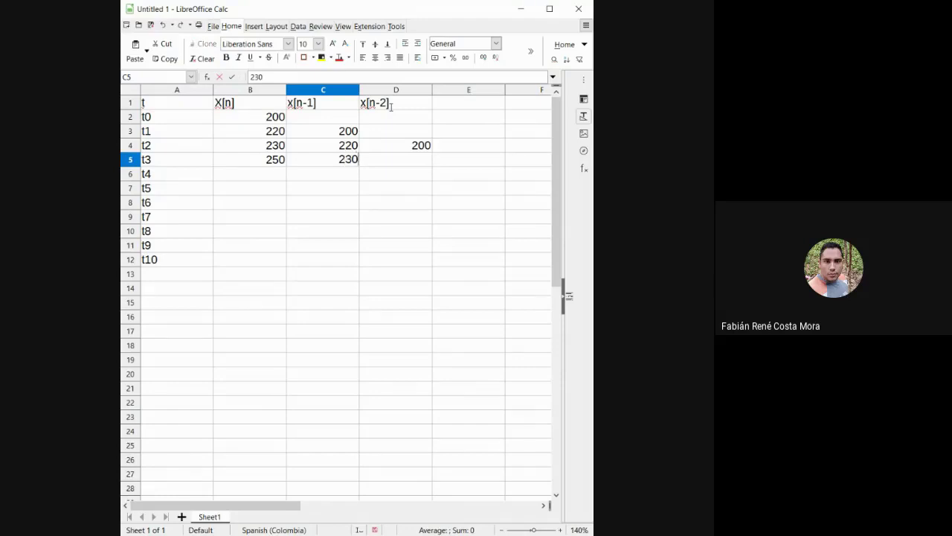
pyautogui.press('Tab')
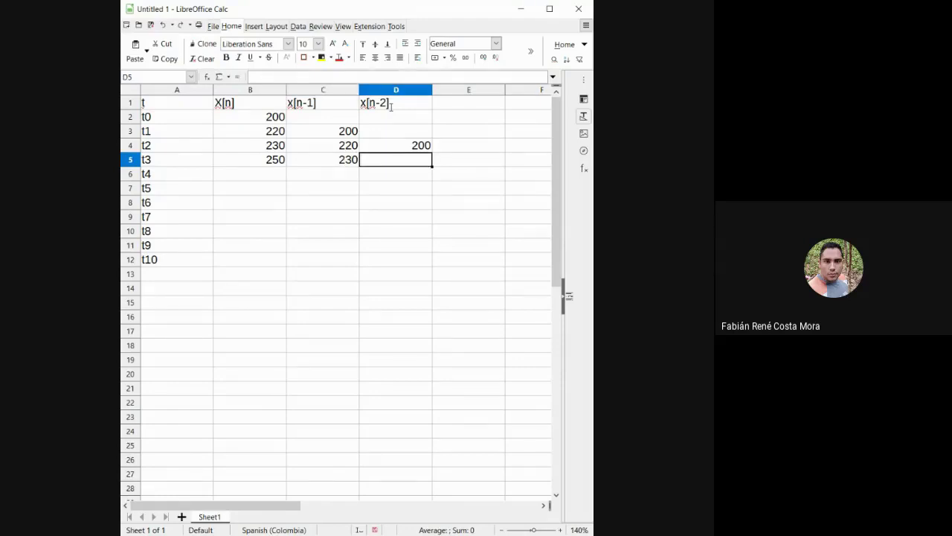
pyautogui.write('220')
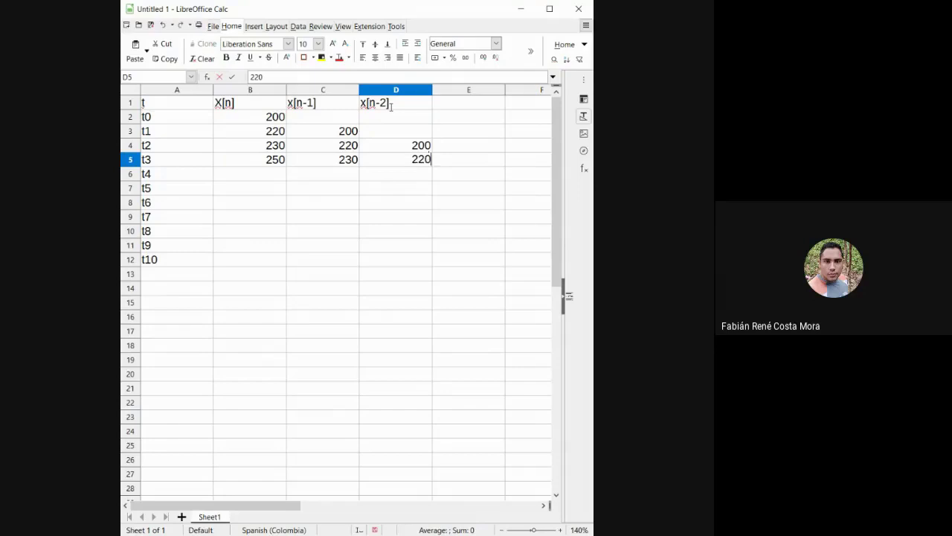
pyautogui.press('Tab')
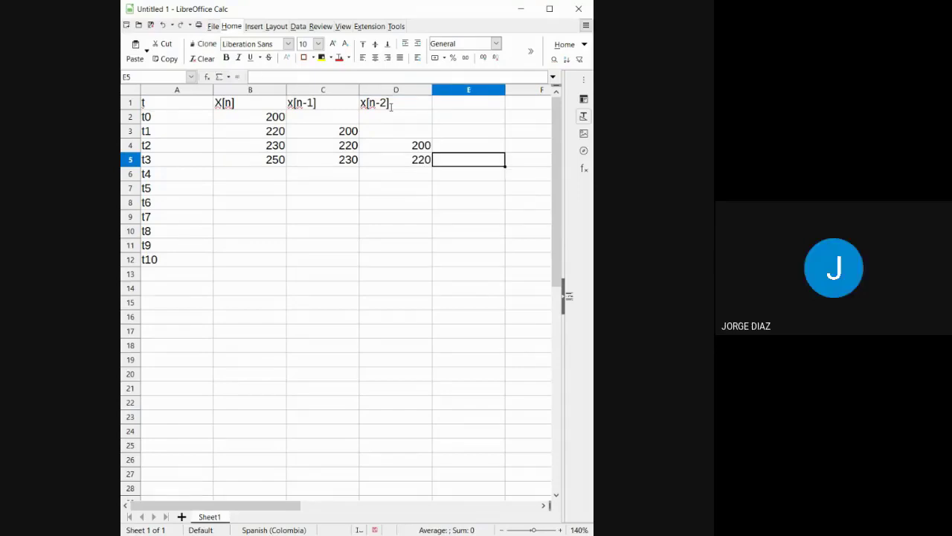
# Enter 200 in cell E5 as the oldest sample of the t3 row.
pyautogui.press('Up')
pyautogui.press('Down')
pyautogui.write('22')
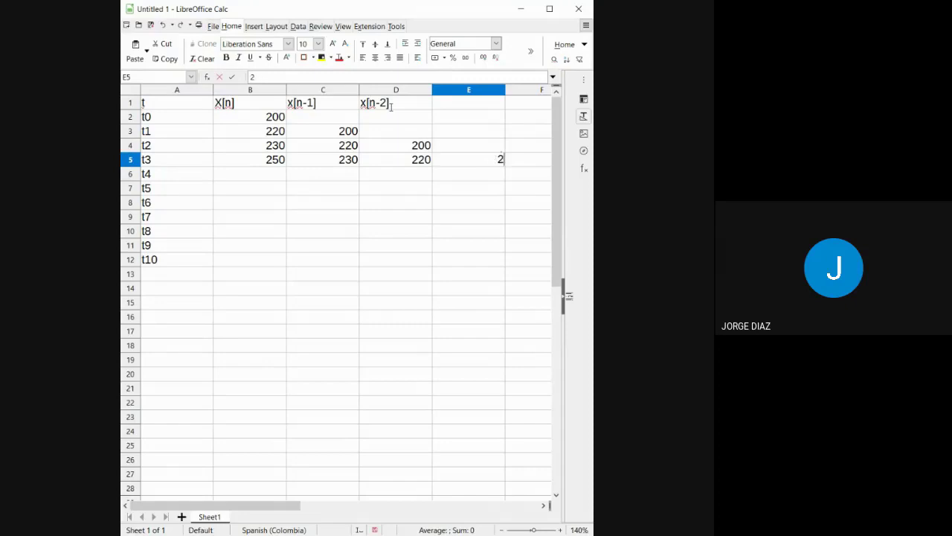
pyautogui.press('BackSpace')
pyautogui.write('00')
# Add the header X[n-3] to column E in cell E1.
pyautogui.press('Up')
pyautogui.press('Up')
pyautogui.press('Up')
pyautogui.press('Up')
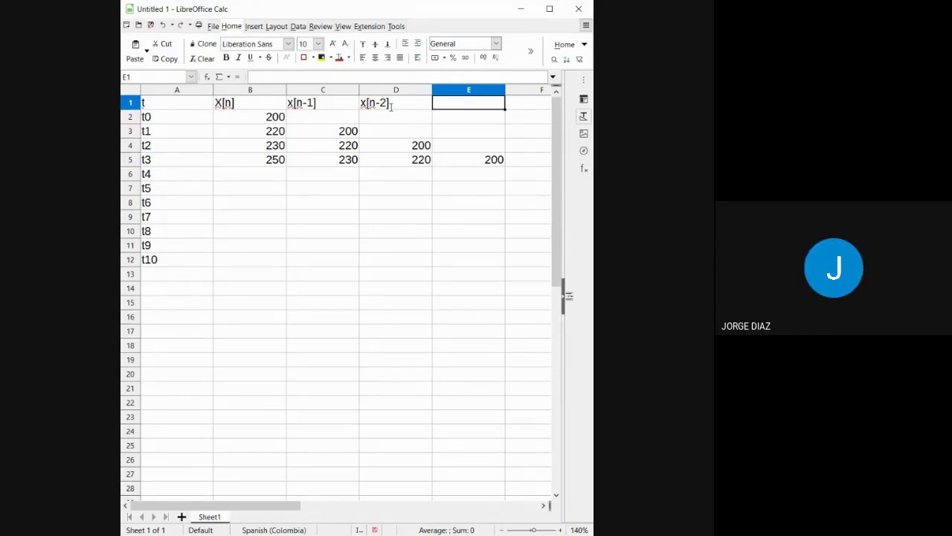
pyautogui.write('X[n-')
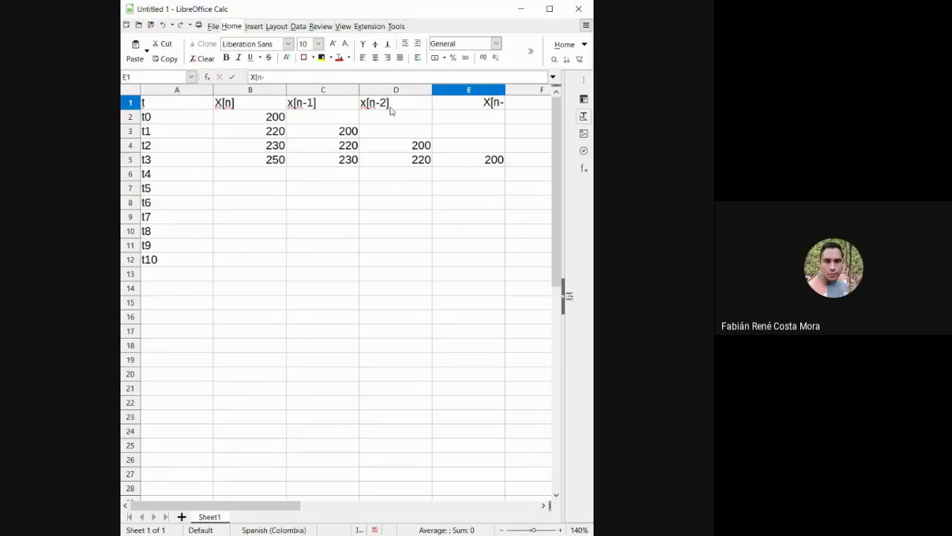
pyautogui.write('3]')
pyautogui.press('Return')
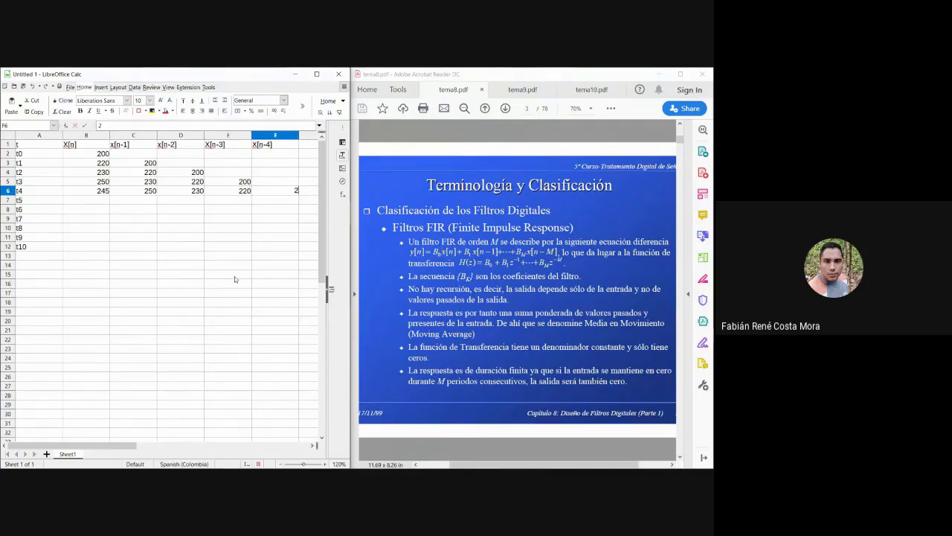
# Examine the rows t0 to t4 of the sample table, ending at the x[n-1] cell of t0.
pyautogui.press('Home')
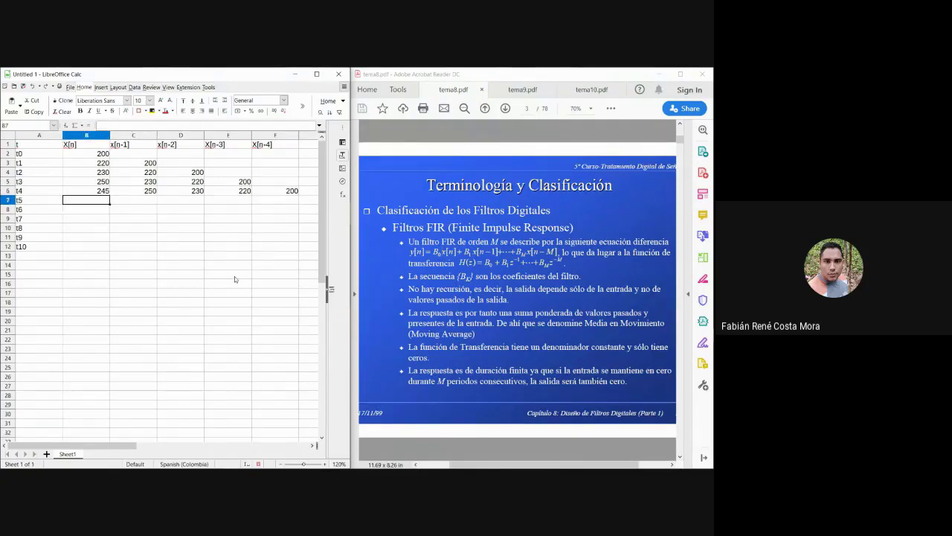
pyautogui.press('Up')
pyautogui.press('Up')
pyautogui.press('Up')
pyautogui.press('Up')
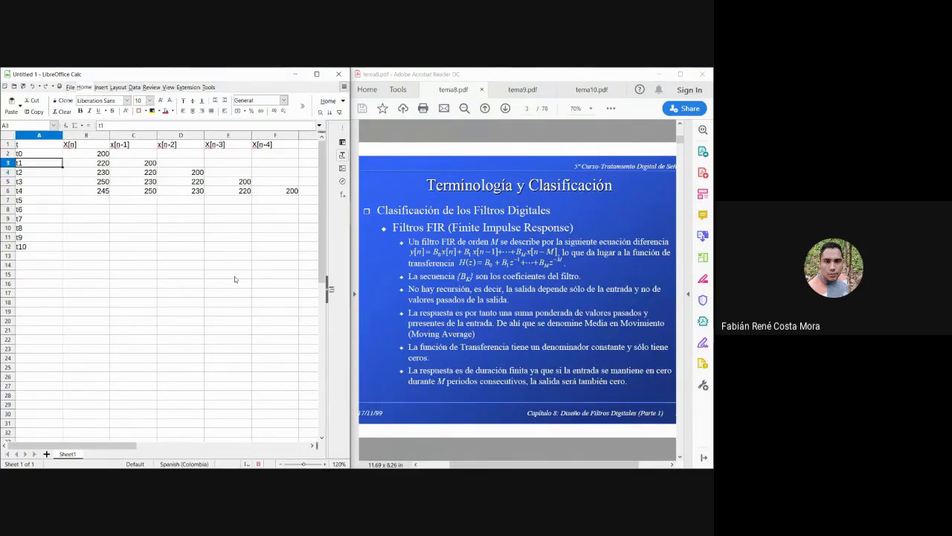
pyautogui.press('Down')
pyautogui.press('Down')
pyautogui.press('Up')
pyautogui.press('Up')
pyautogui.press('Up')
pyautogui.press('Right')
pyautogui.press('Right')
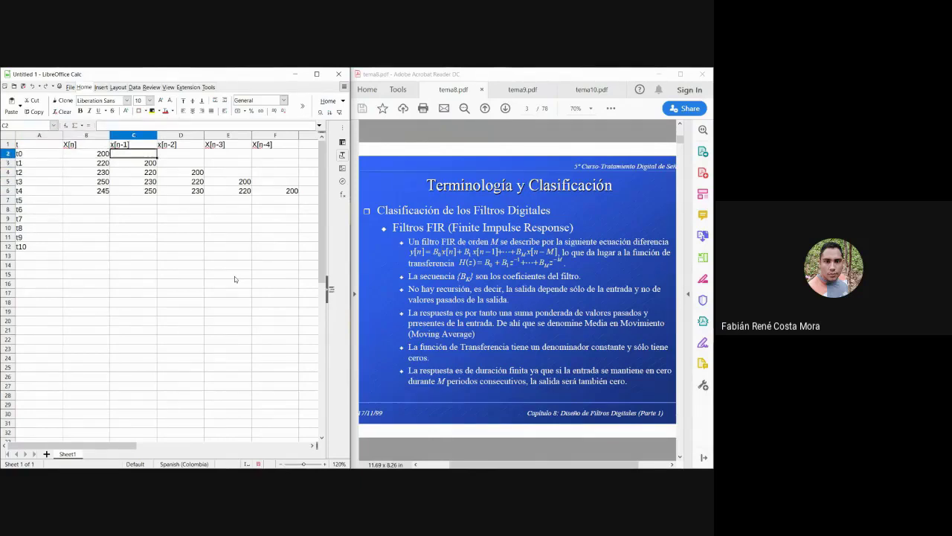
pyautogui.press('Left')
pyautogui.press('Left')
pyautogui.press('Right')
pyautogui.press('Right')
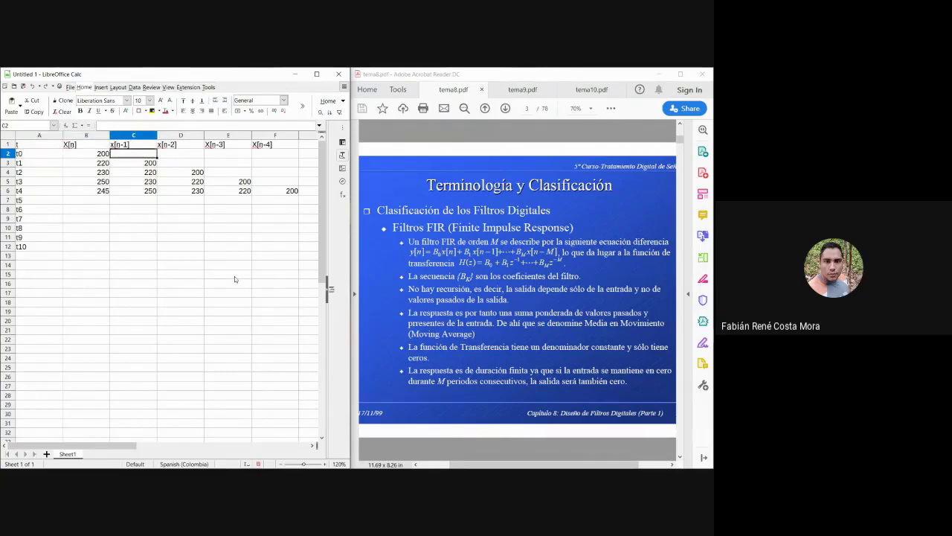